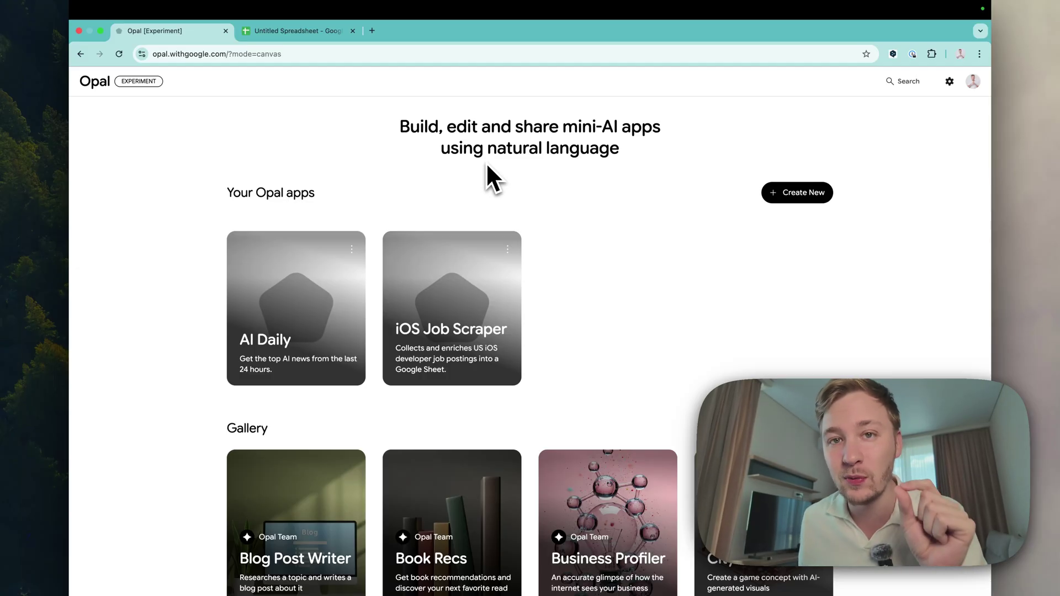
- Create a new blank Opal app from the home page
scroll(486, 161, down, 3)
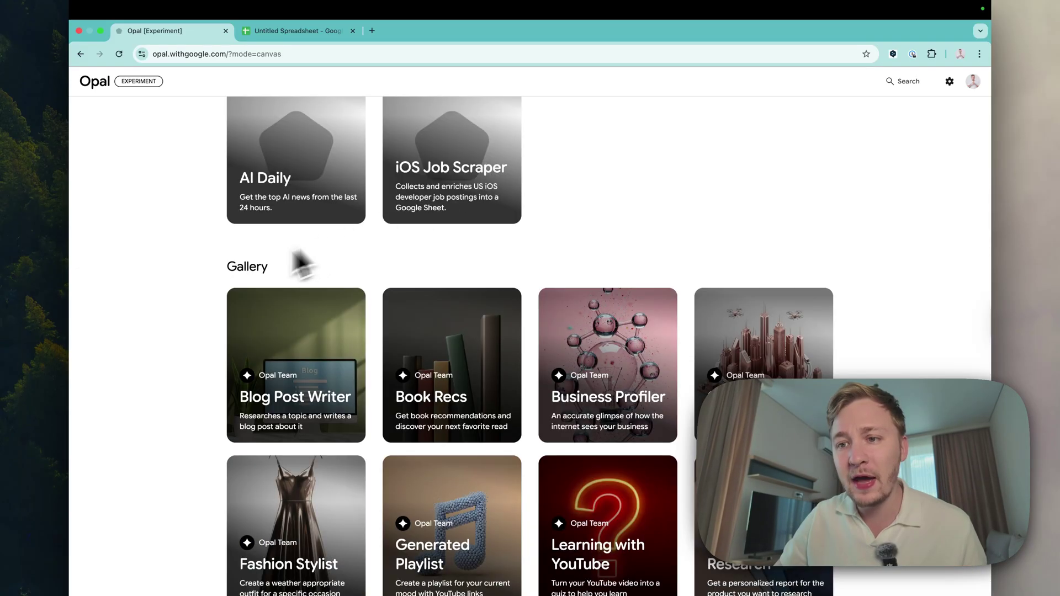
scroll(621, 243, down, 4)
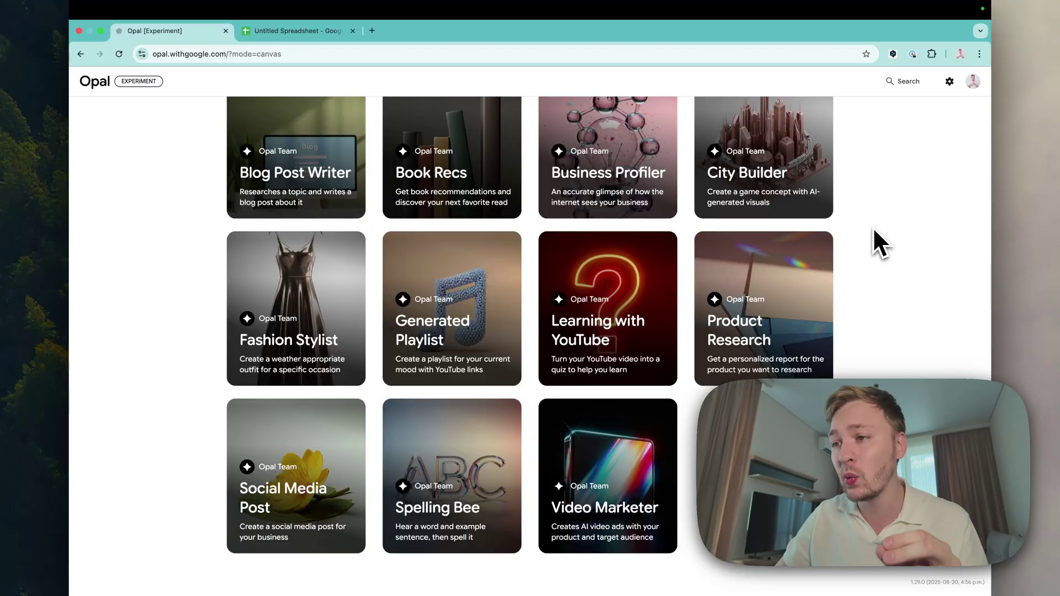
scroll(873, 229, up, 7)
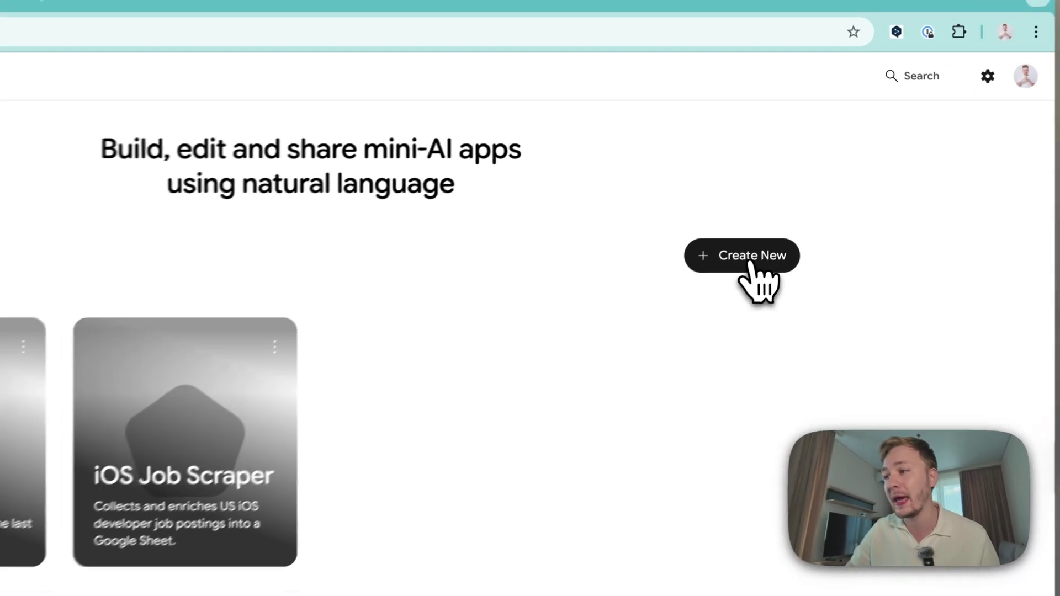
click(751, 264)
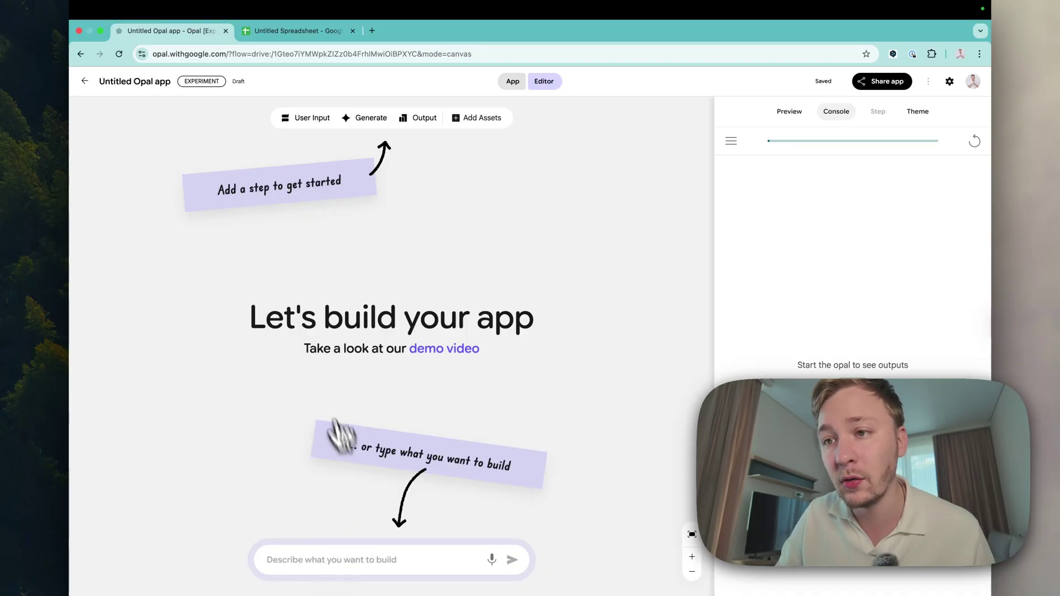
- Toggle the new Untitled Opal app between App and Editor views, ending in Editor
click(508, 83)
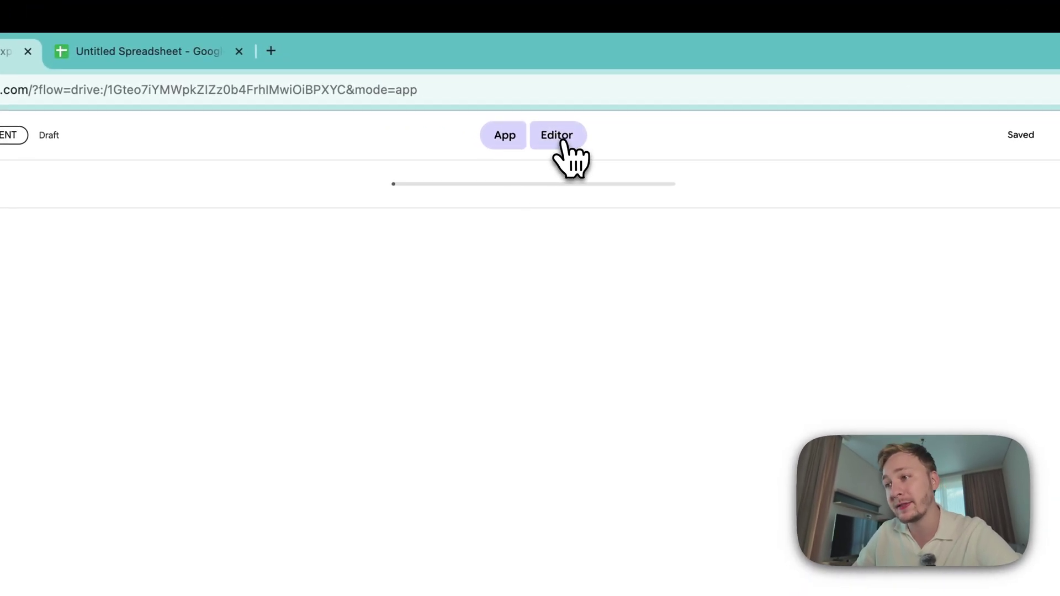
click(562, 143)
click(500, 139)
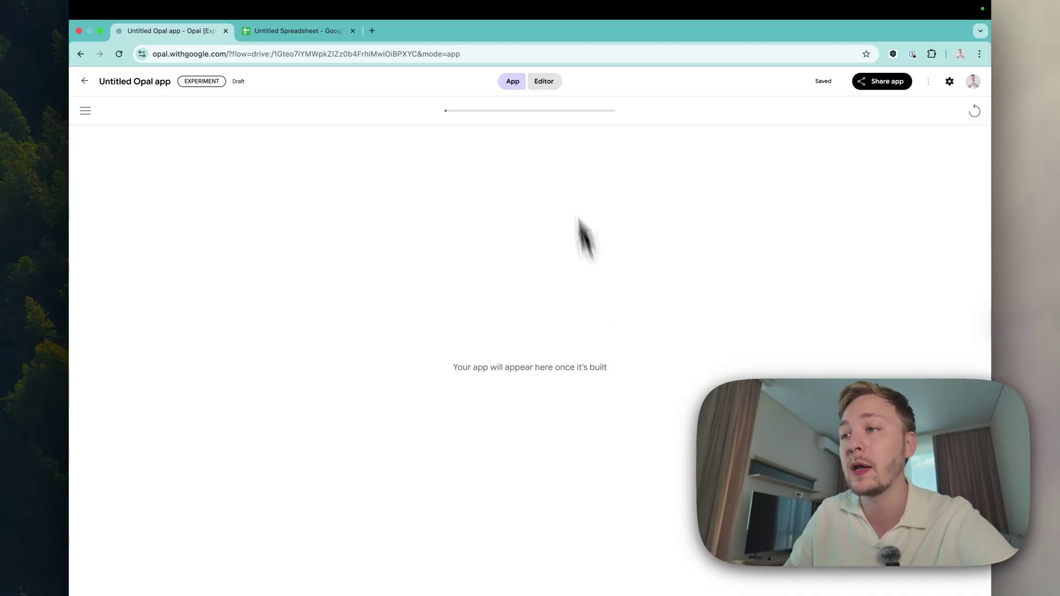
click(543, 82)
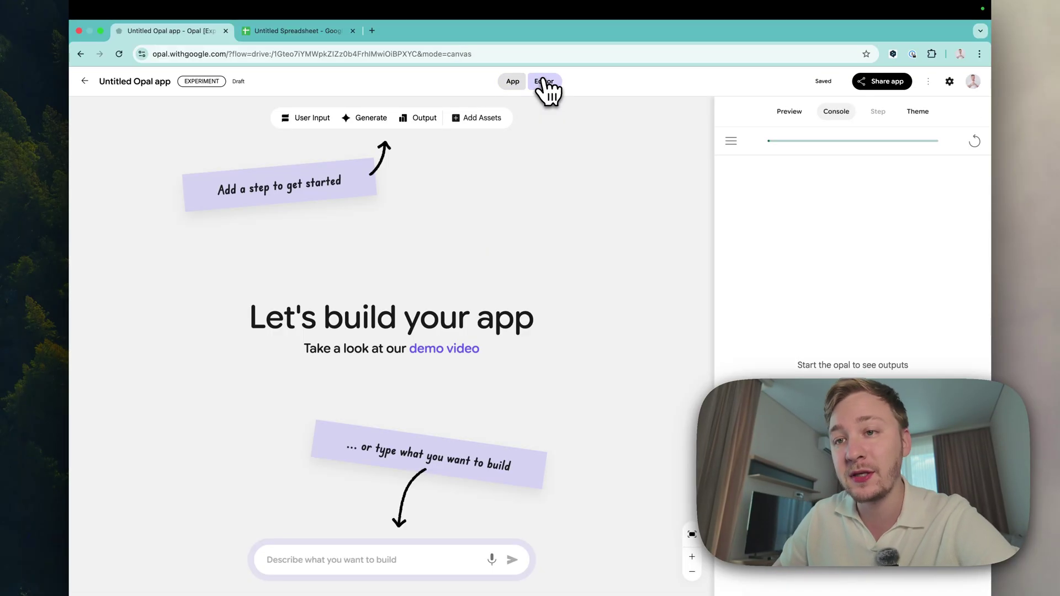
click(305, 121)
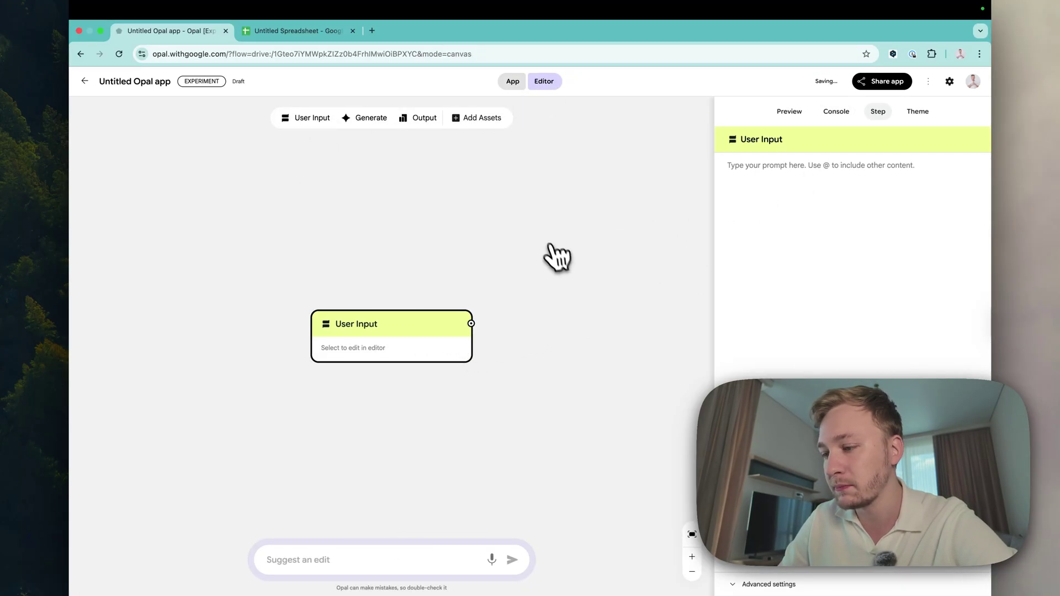
drag(587, 216, 325, 394)
key(BackSpace)
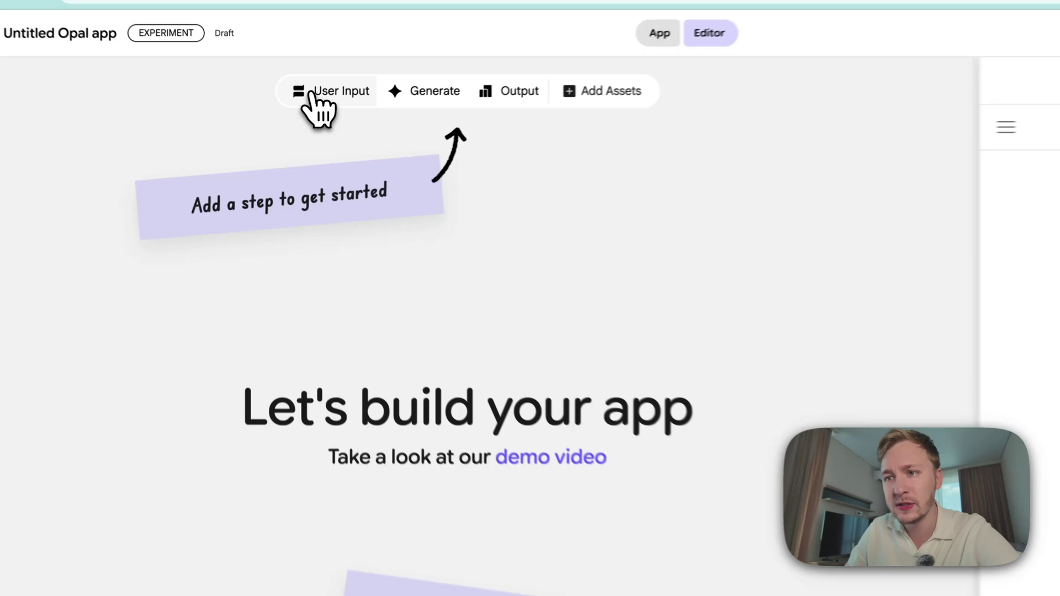
click(301, 119)
click(434, 93)
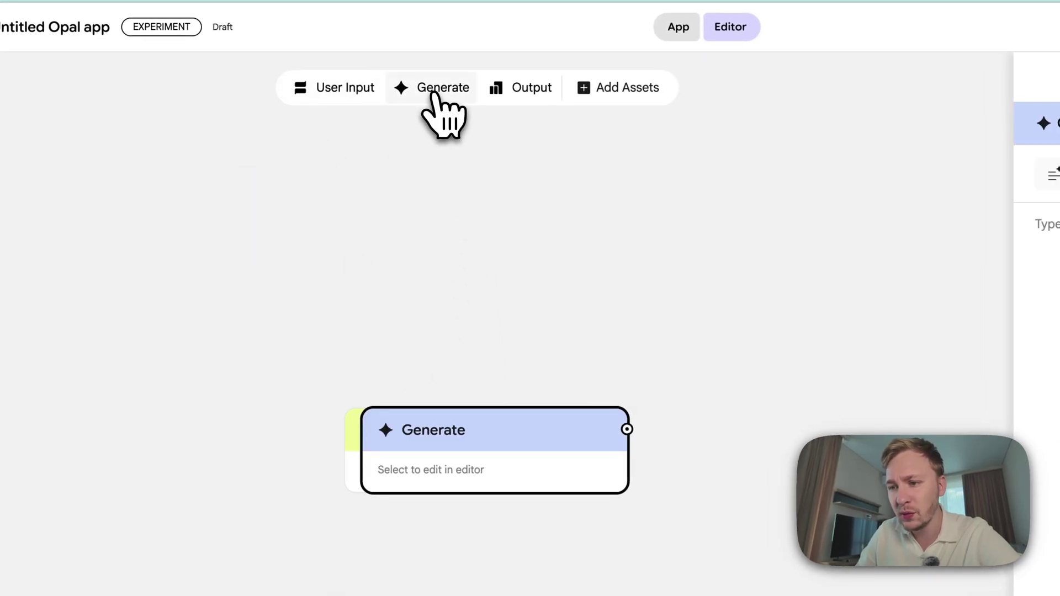
click(522, 92)
drag(462, 453, 695, 451)
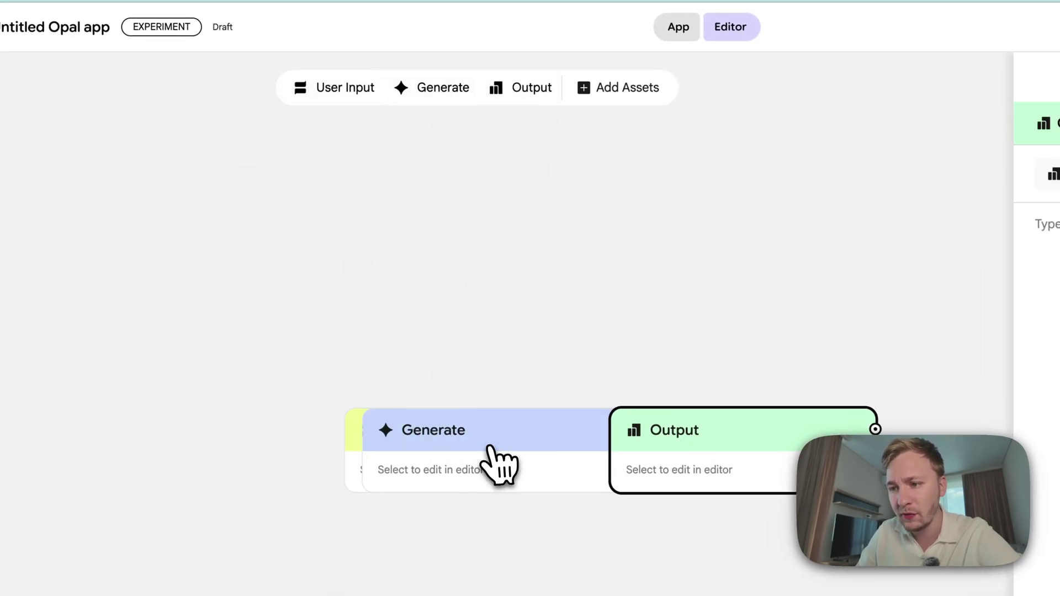
drag(497, 461, 639, 389)
click(441, 486)
drag(516, 467, 217, 466)
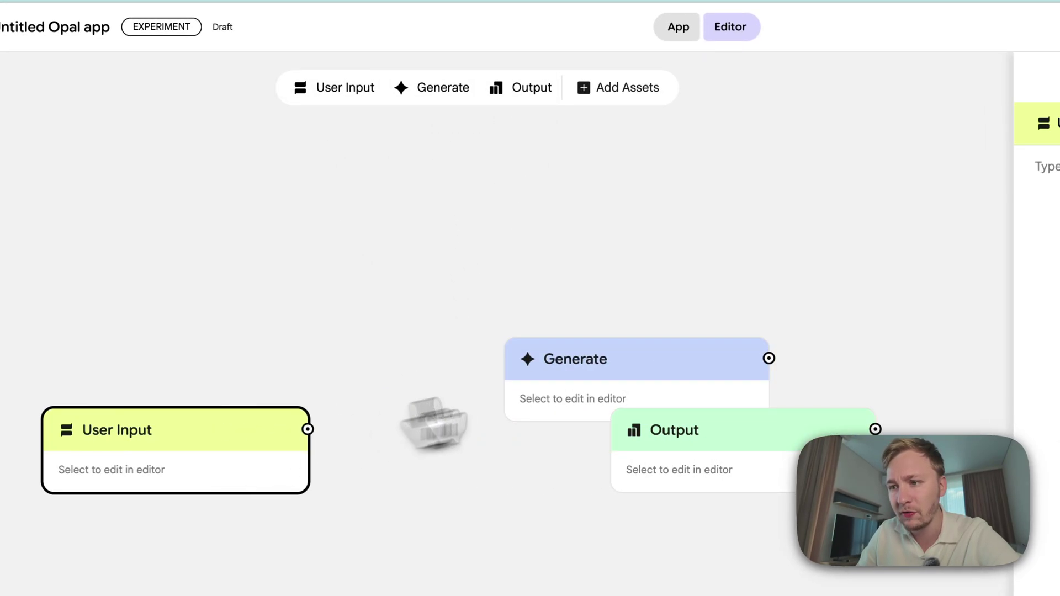
drag(599, 387, 456, 278)
click(614, 88)
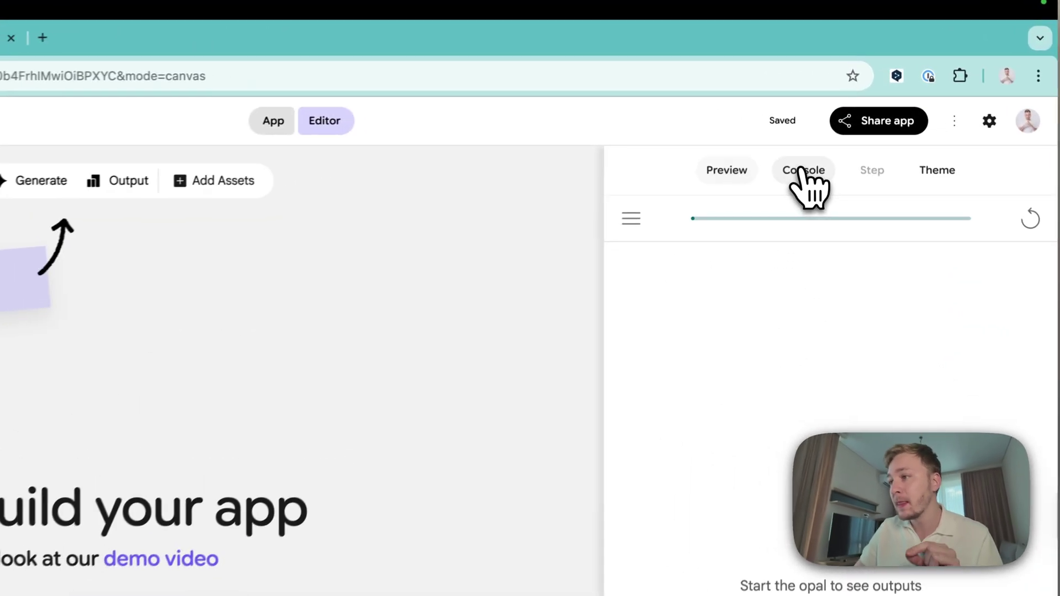
click(939, 172)
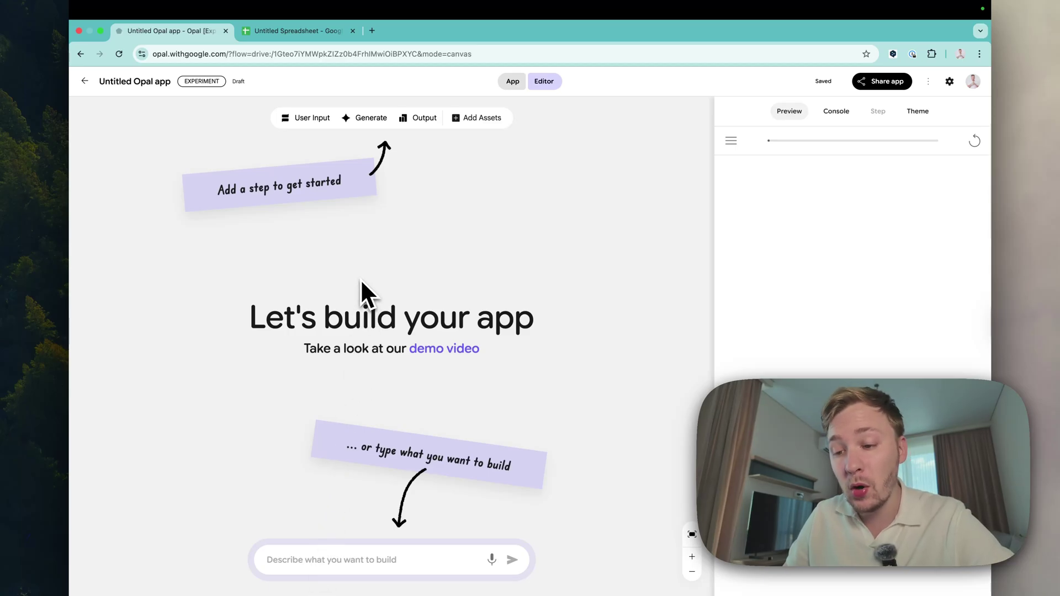
- Paste the prepared Social Spark app description into the build box and submit it
click(296, 559)
key(super+v)
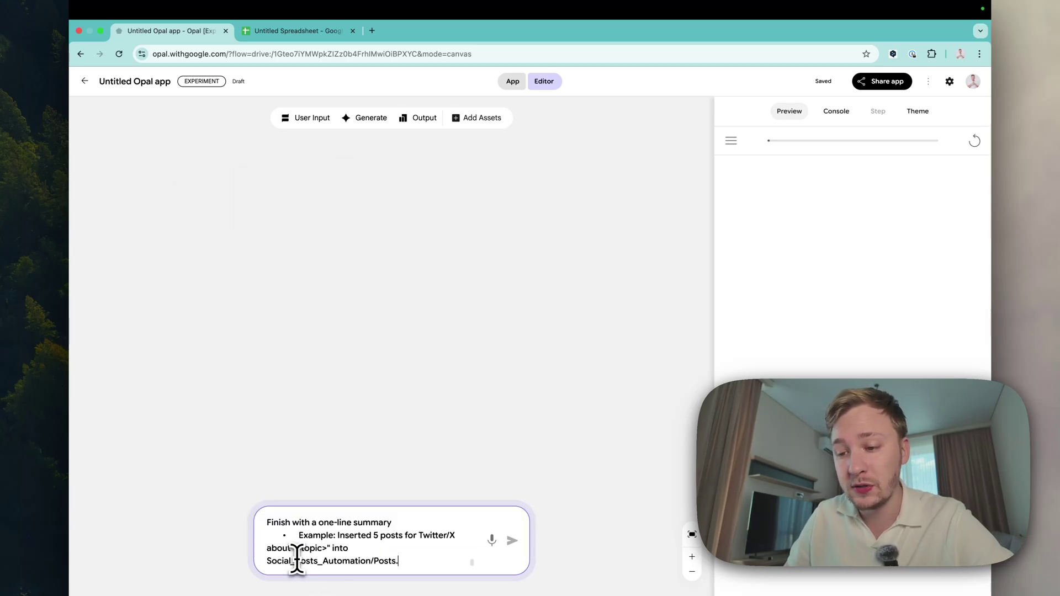
scroll(319, 534, up, 10)
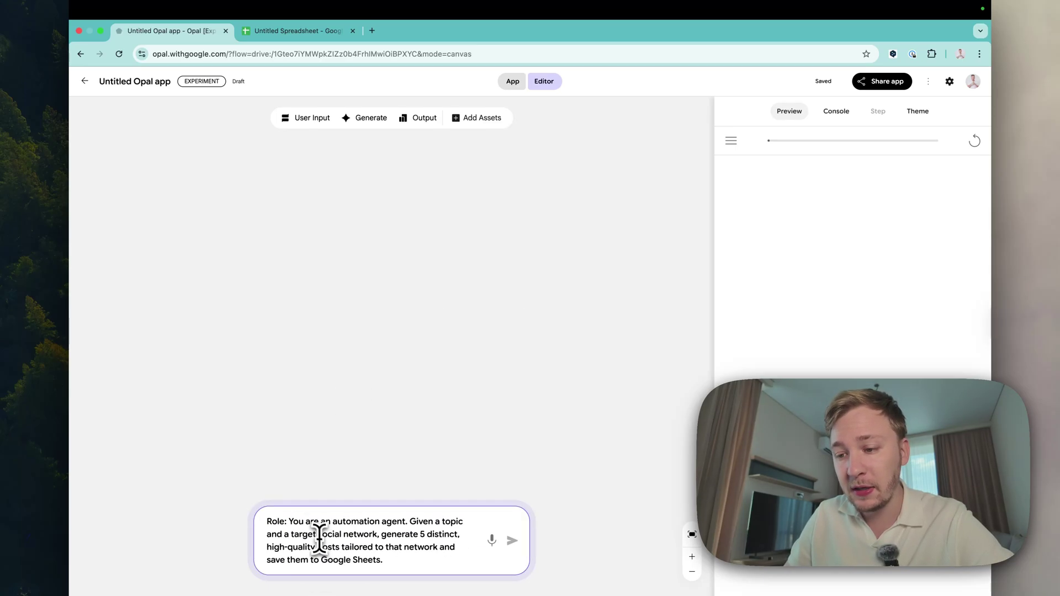
key(Return)
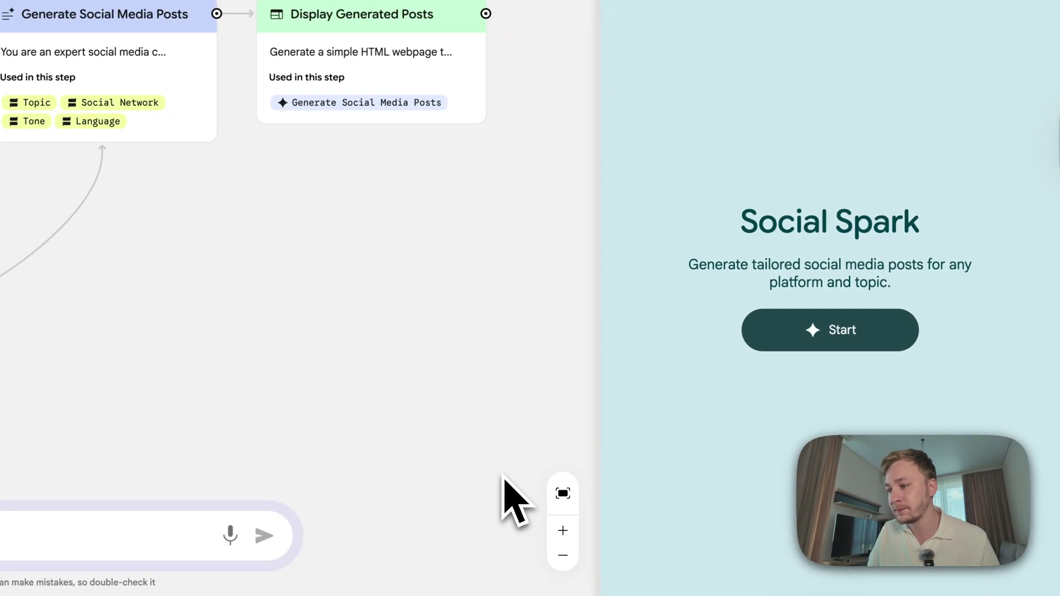
- Run Social Spark with the topic 'AI Agents are pretty cool technology!'
click(839, 331)
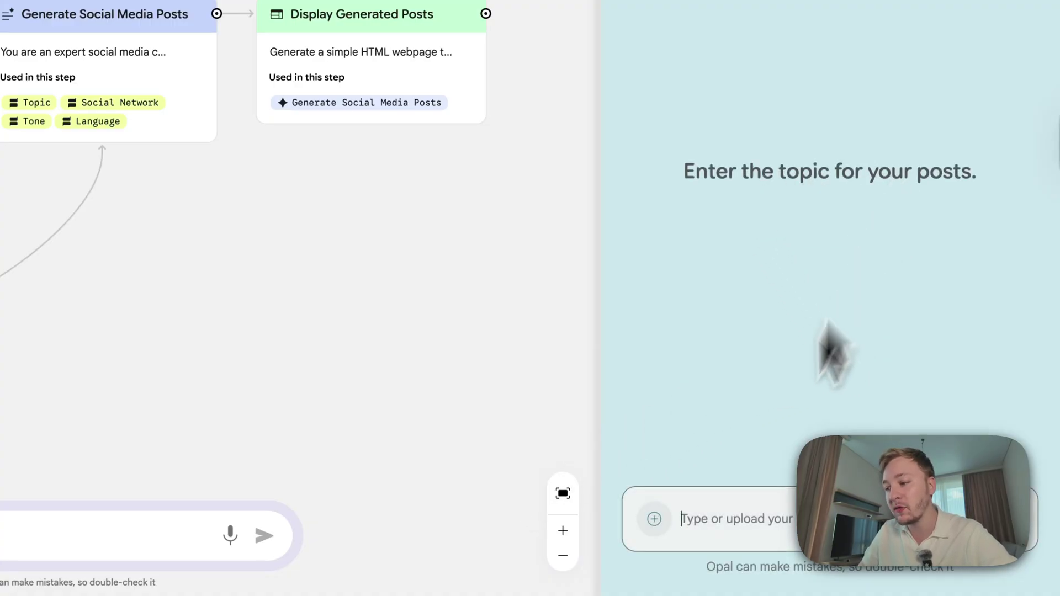
click(738, 522)
text(AI Agent)
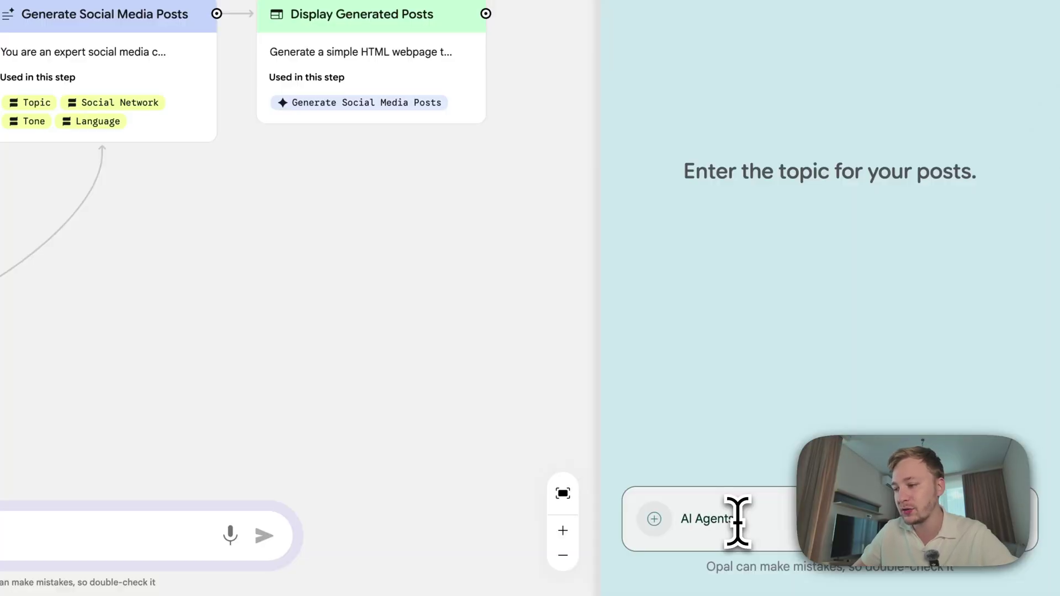
text(s are pretty cool technology!)
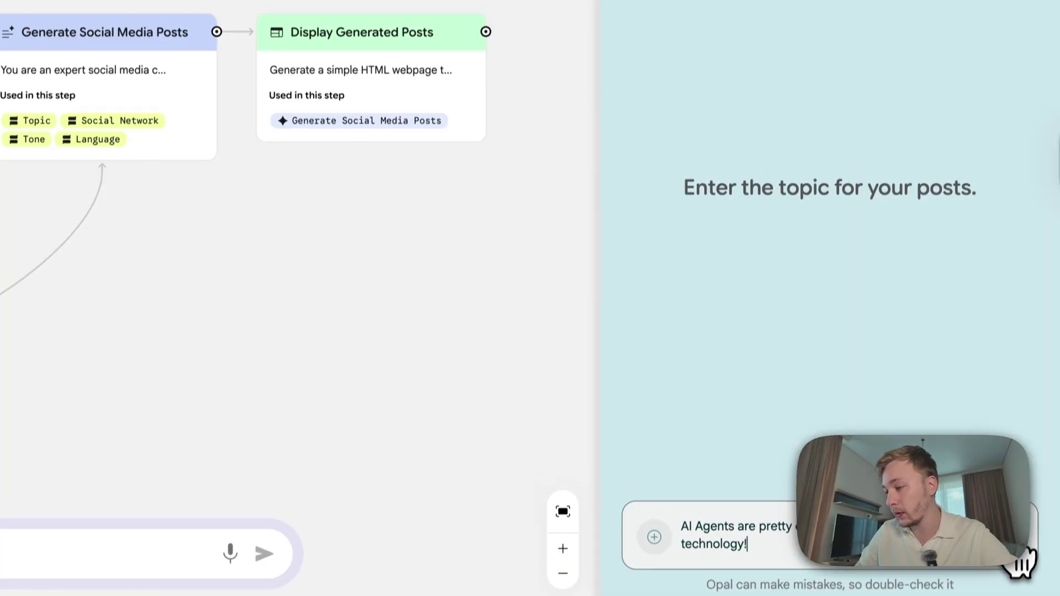
click(1031, 531)
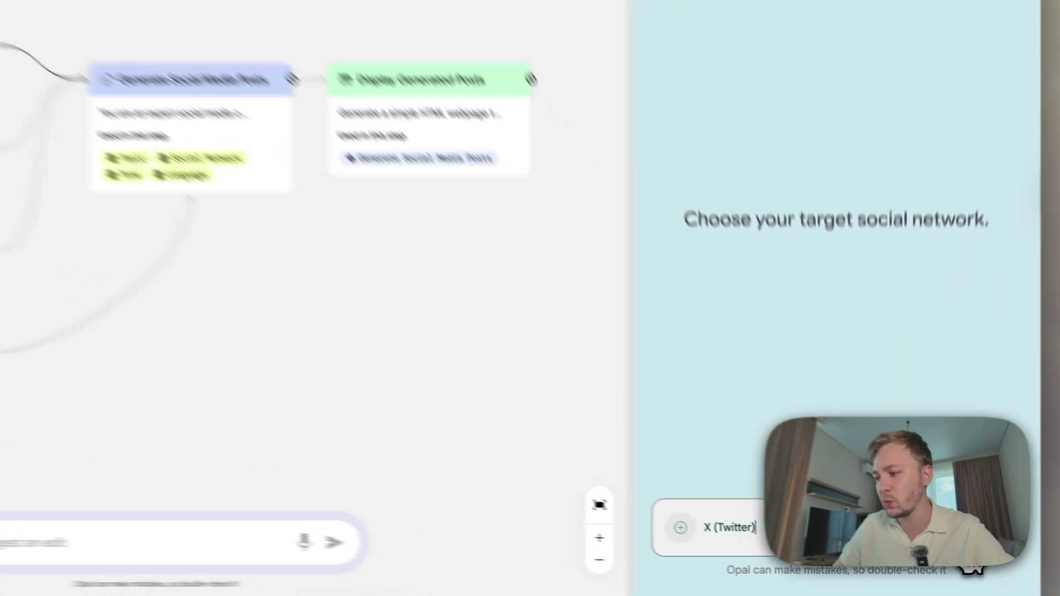
- Choose X (Twitter), Friendly tone and En language, then view the console and generated feed preview
key(Return)
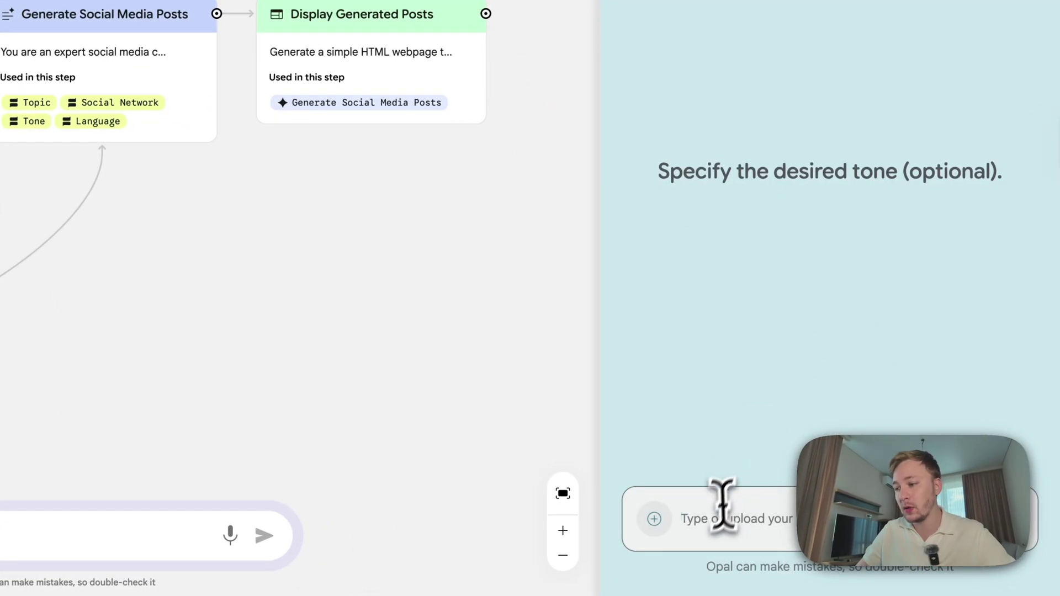
text(Friendly)
key(Return)
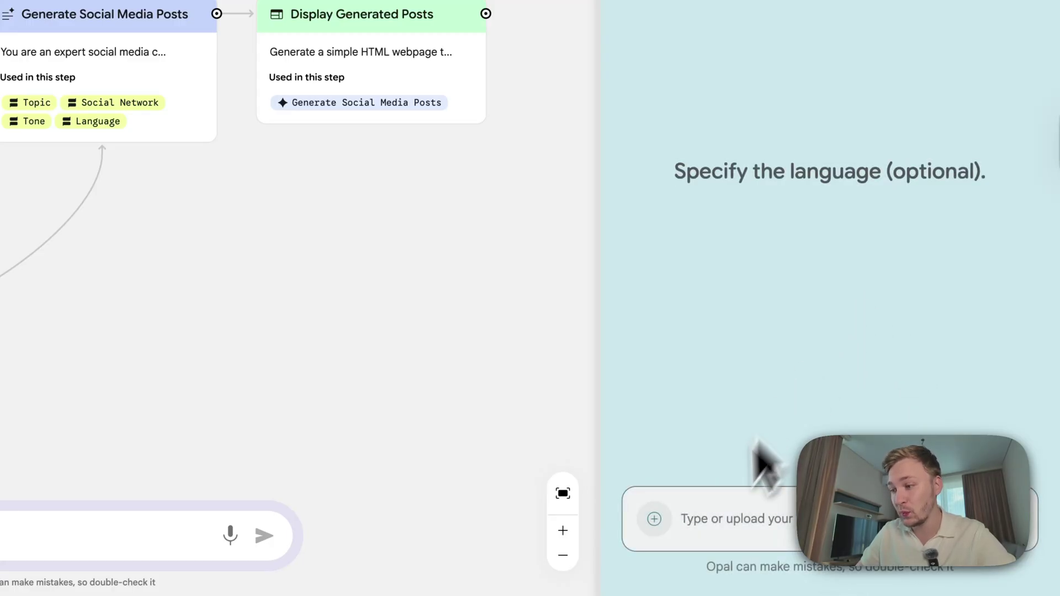
text(En)
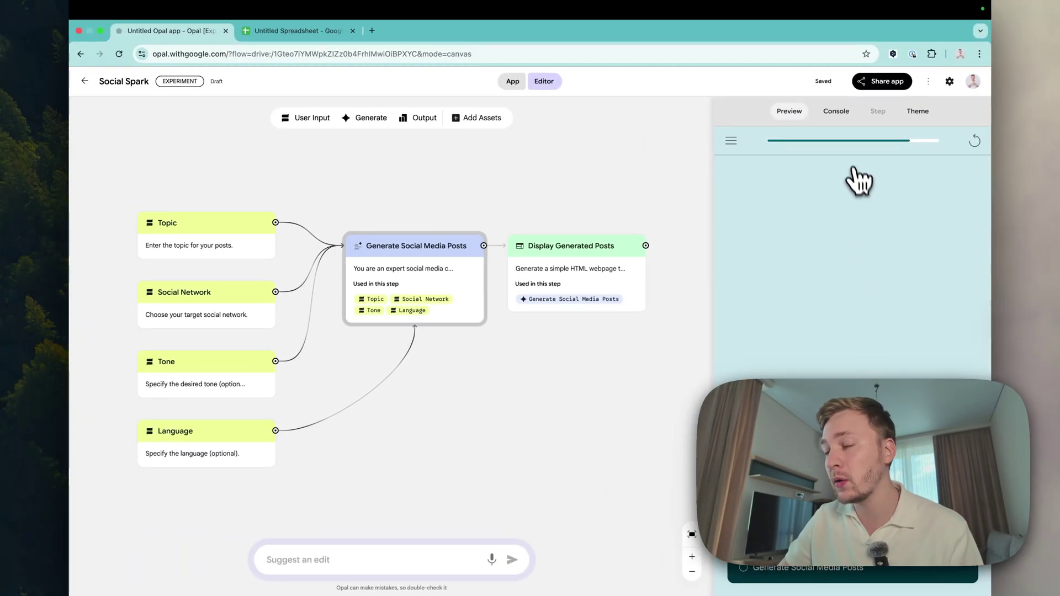
click(831, 112)
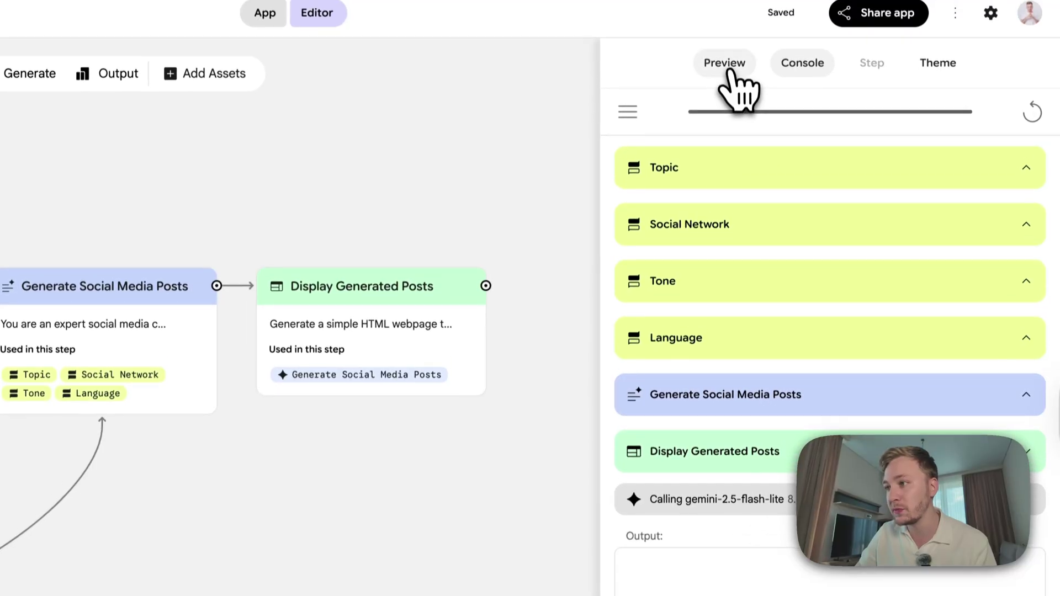
click(782, 104)
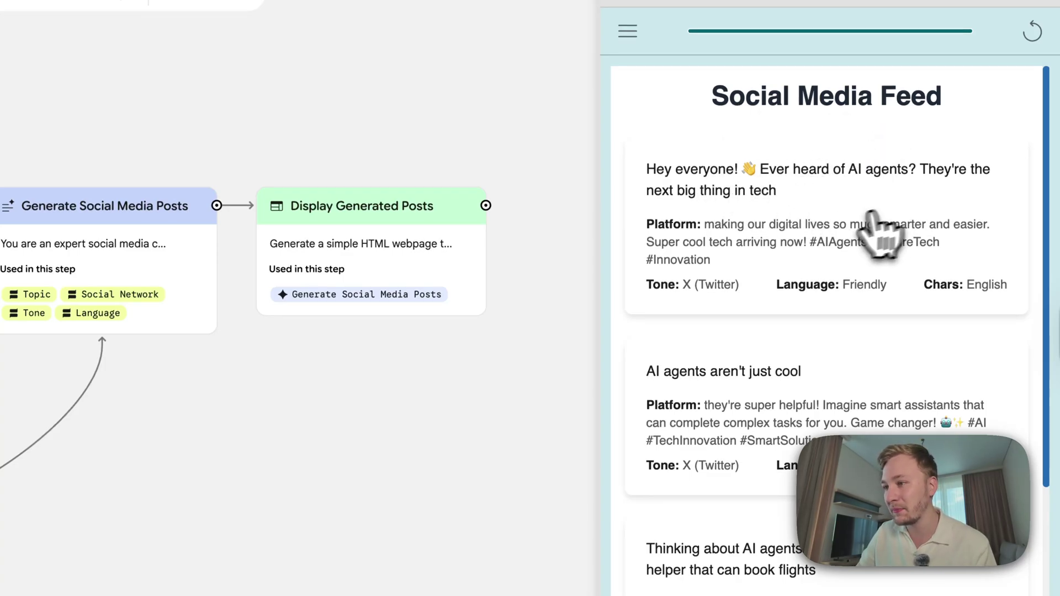
scroll(818, 254, down, 2)
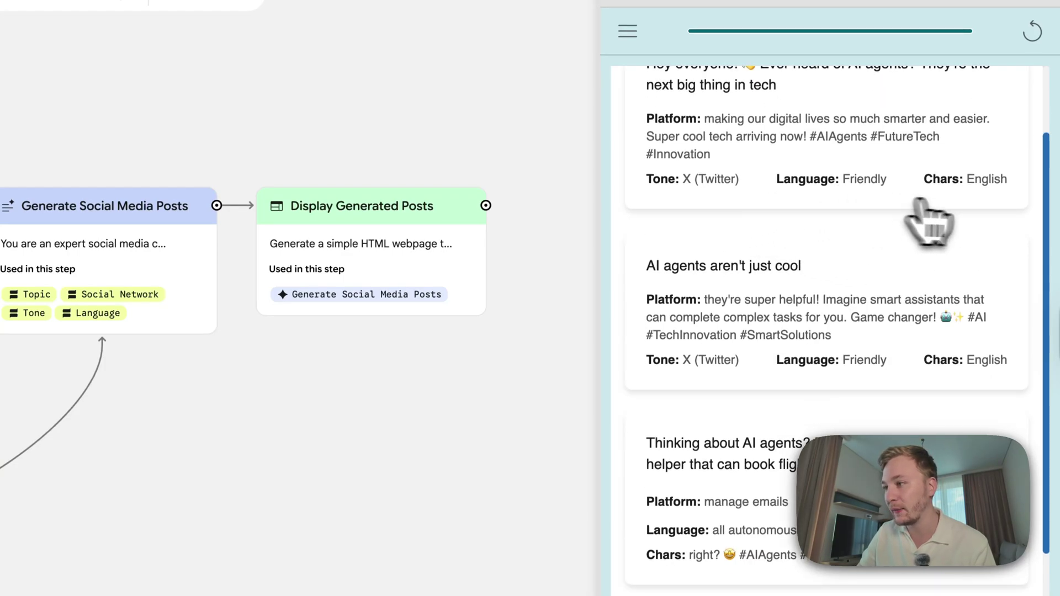
scroll(724, 331, down, 2)
scroll(773, 397, down, 3)
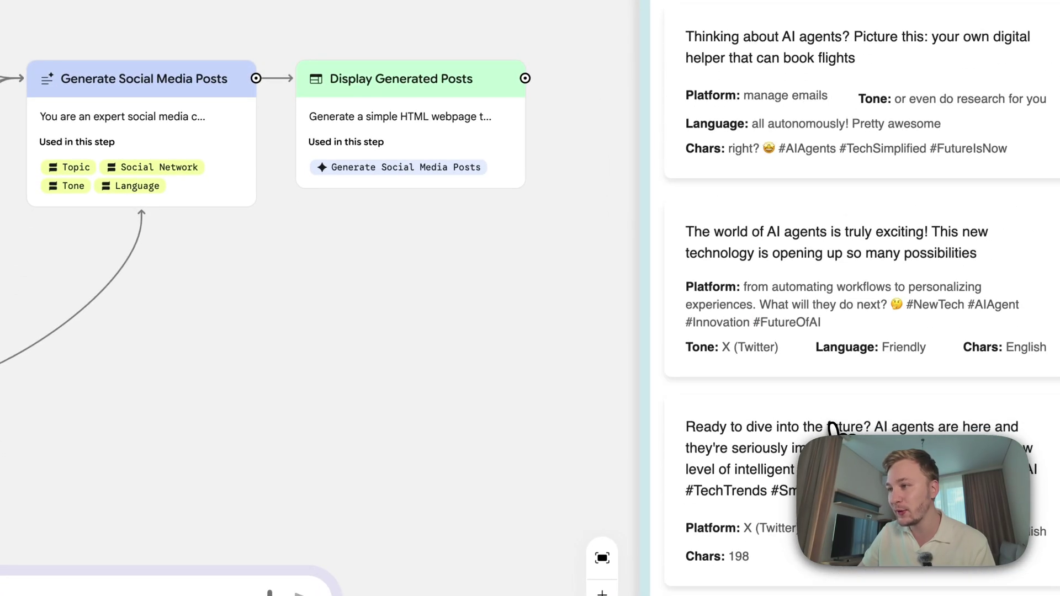
scroll(833, 428, up, 6)
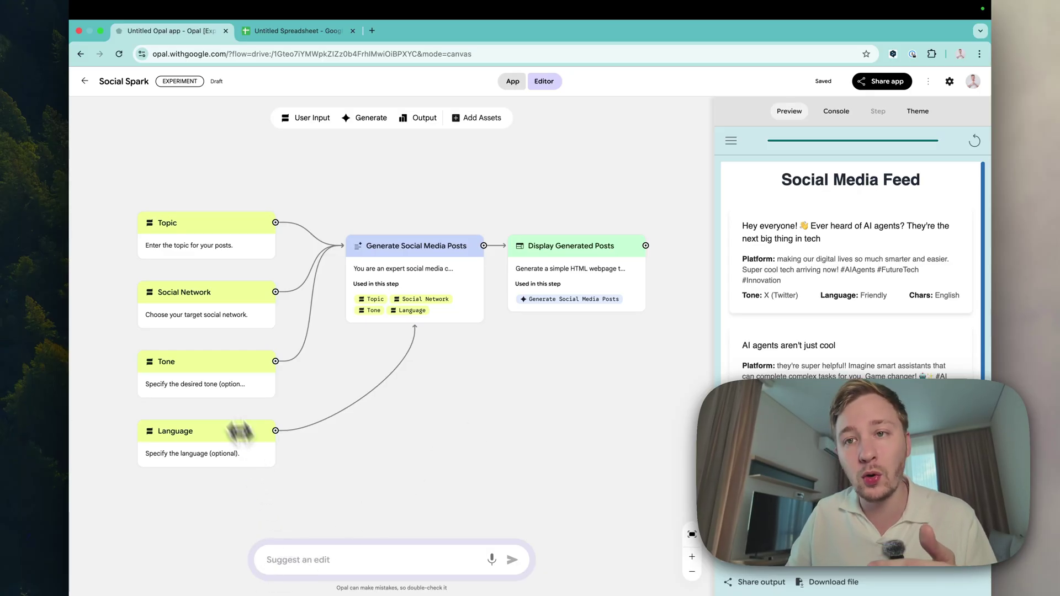
- Return to the Opal app list and open the AI Daily app
click(84, 81)
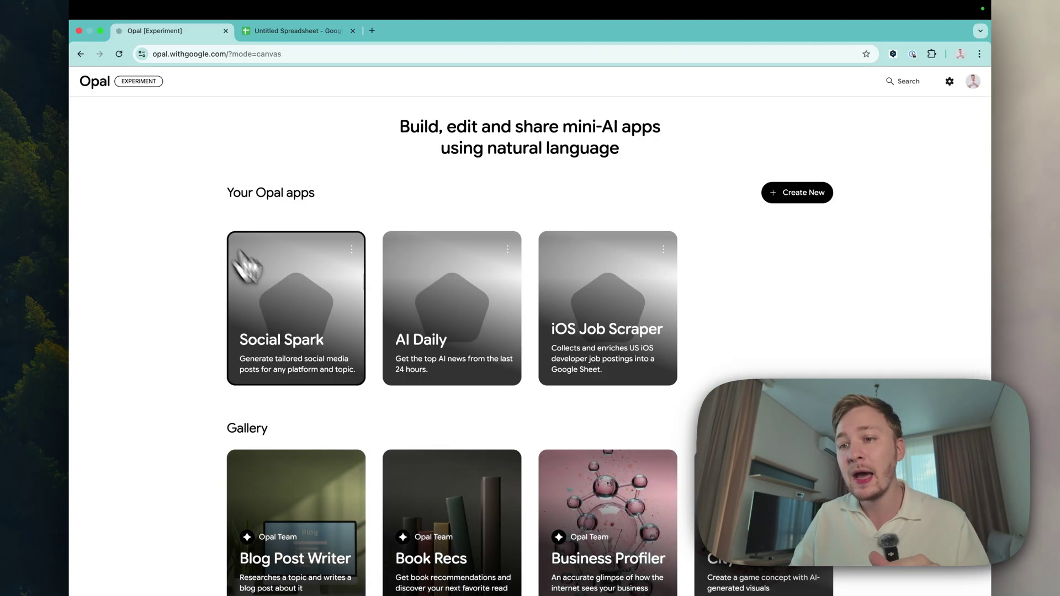
click(398, 353)
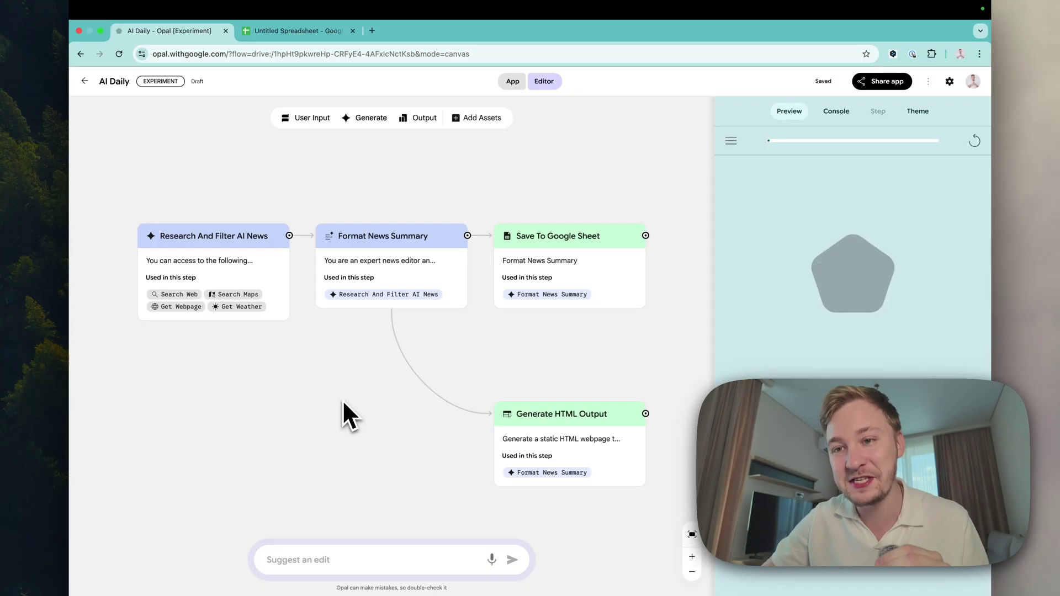
scroll(164, 298, up, 3)
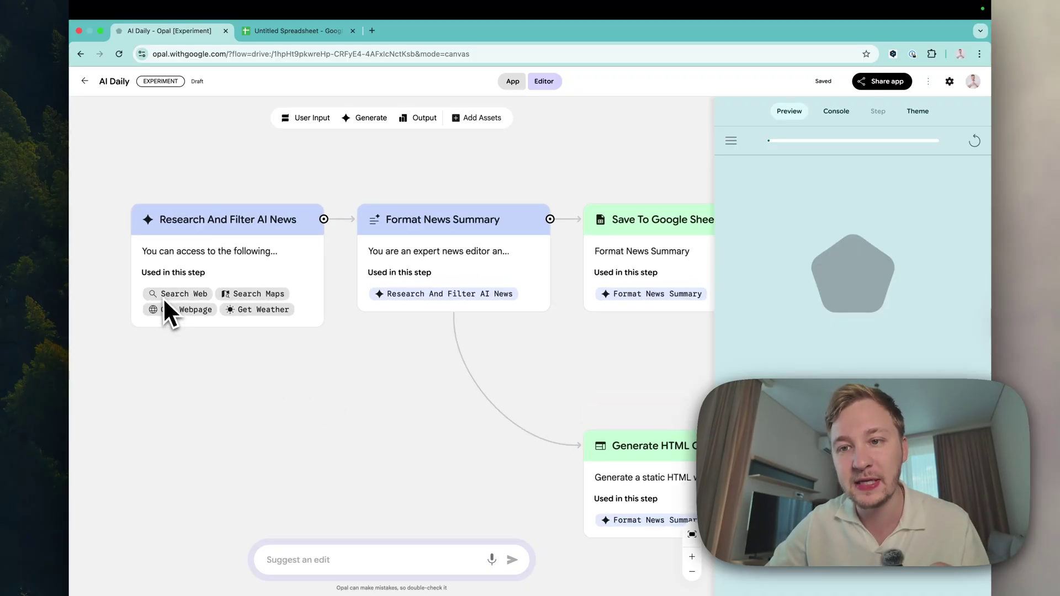
scroll(164, 308, up, 2)
scroll(165, 308, left, 2)
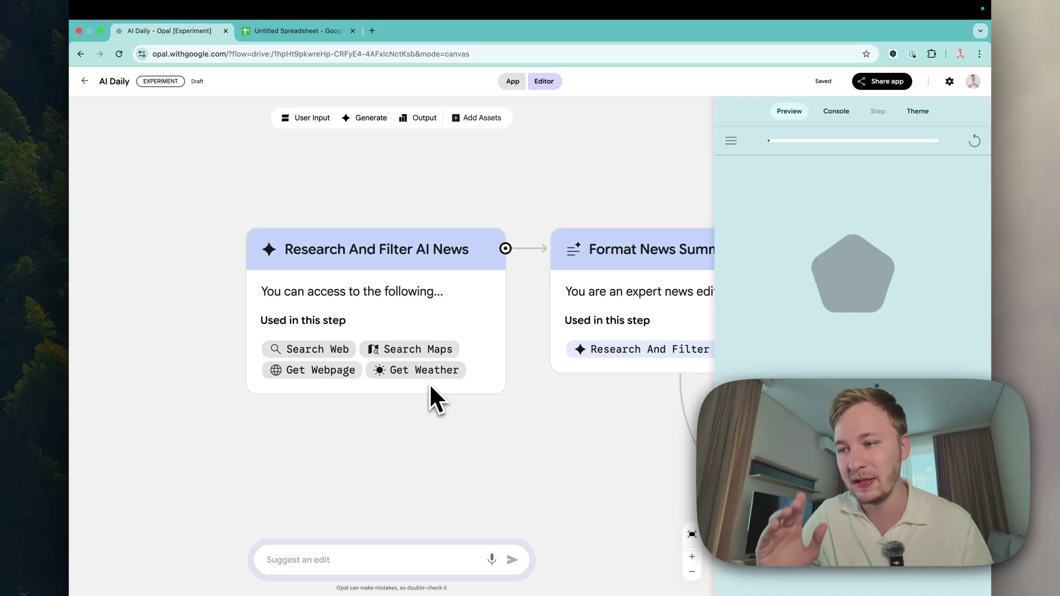
scroll(429, 383, right, 5)
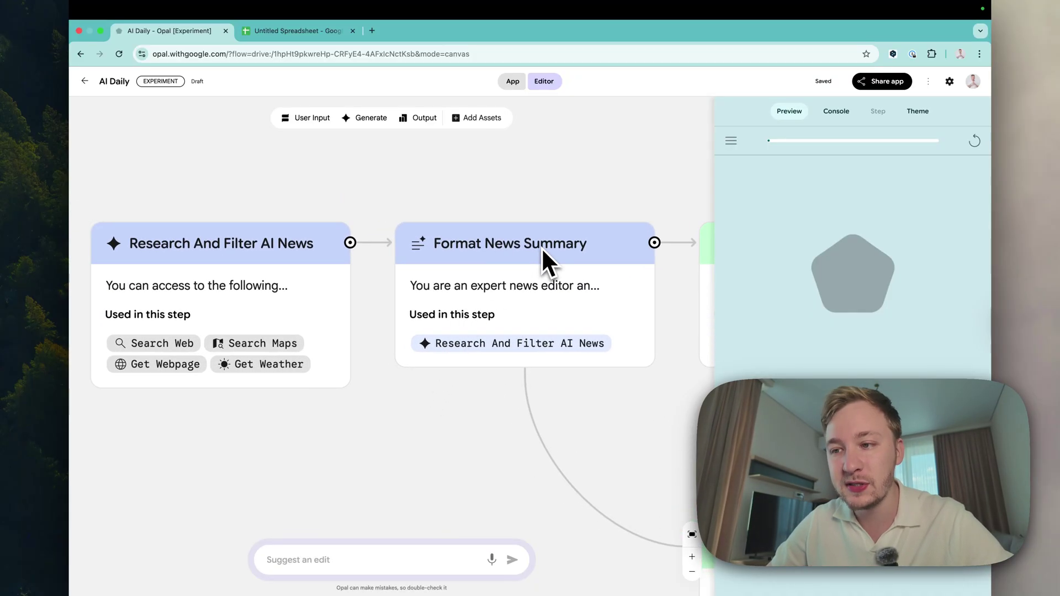
scroll(490, 343, right, 5)
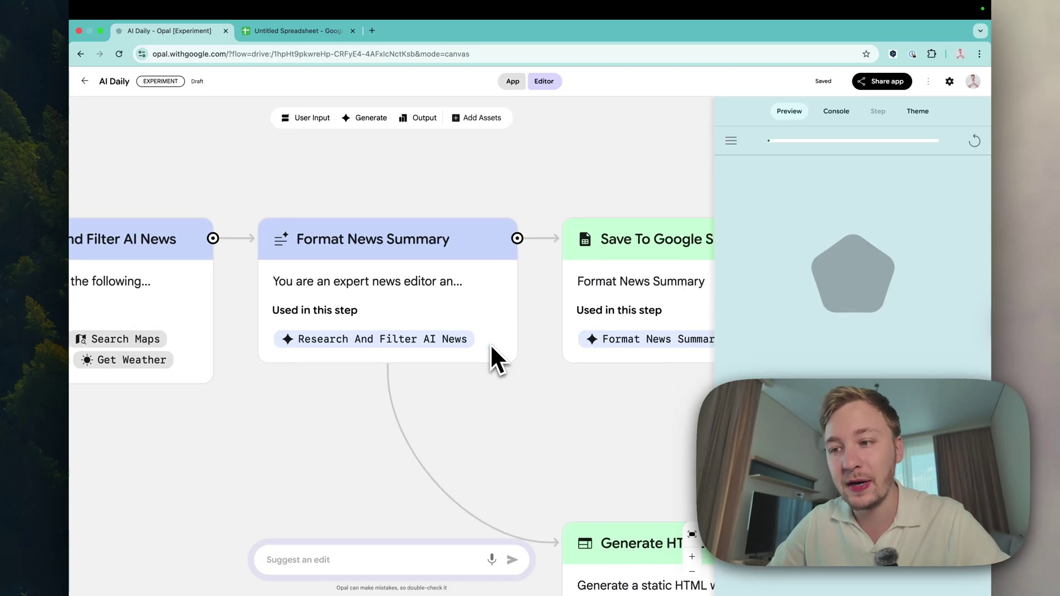
scroll(491, 344, right, 5)
scroll(490, 343, down, 4)
scroll(490, 343, down, 2)
scroll(490, 344, up, 3)
scroll(490, 343, right, 2)
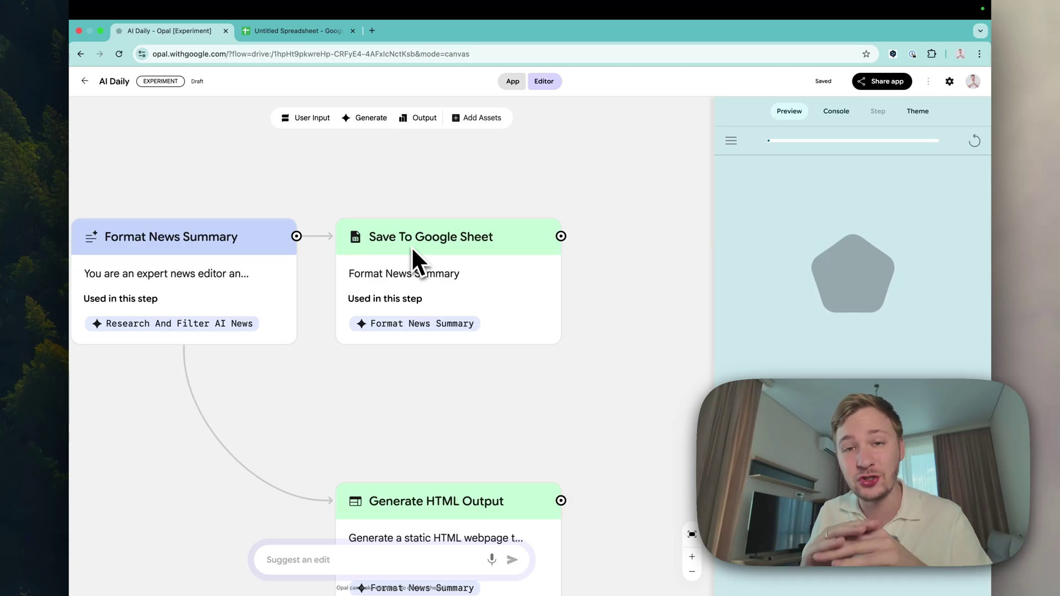
scroll(412, 246, down, 2)
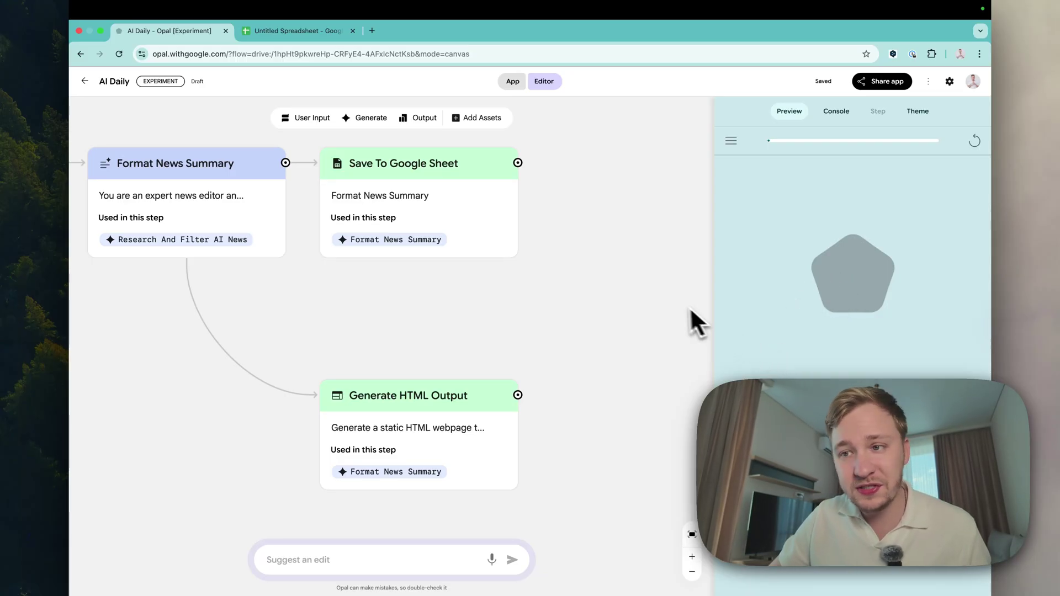
scroll(672, 303, down, 2)
scroll(671, 303, left, 3)
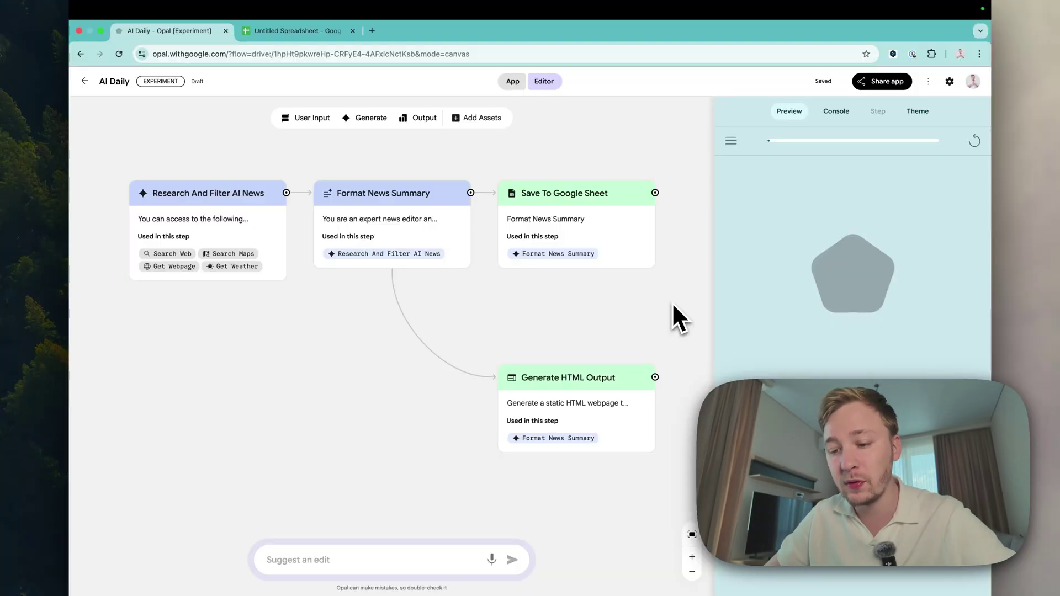
key(ctrl+Tab)
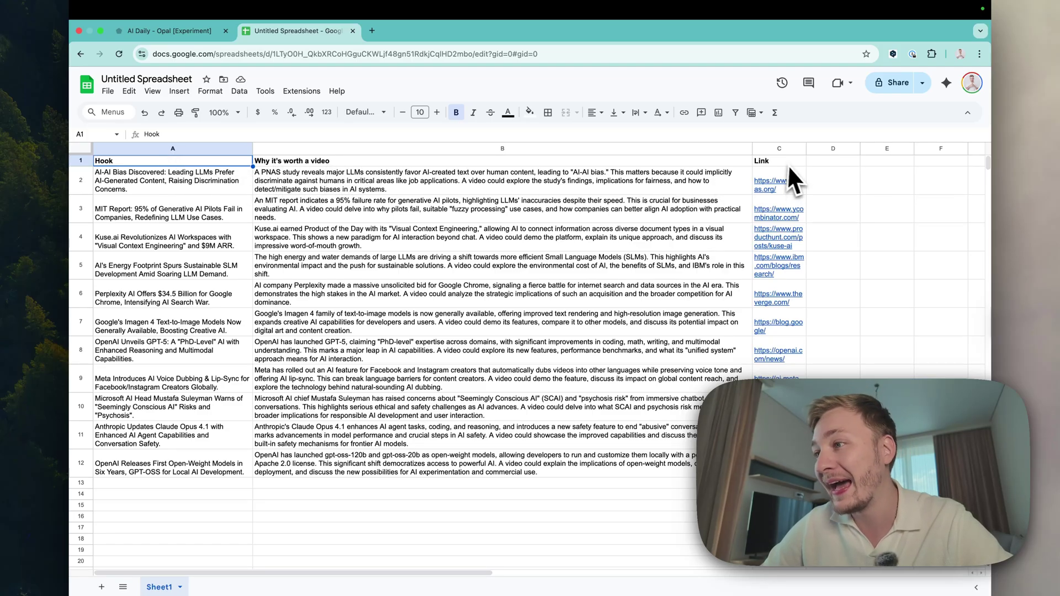
drag(221, 187, 164, 471)
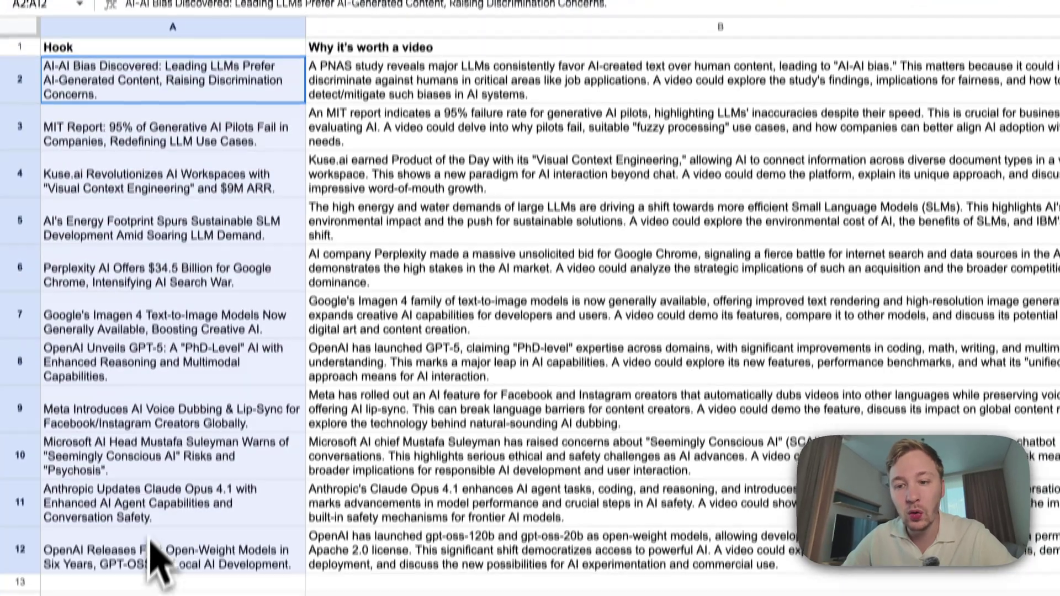
click(463, 276)
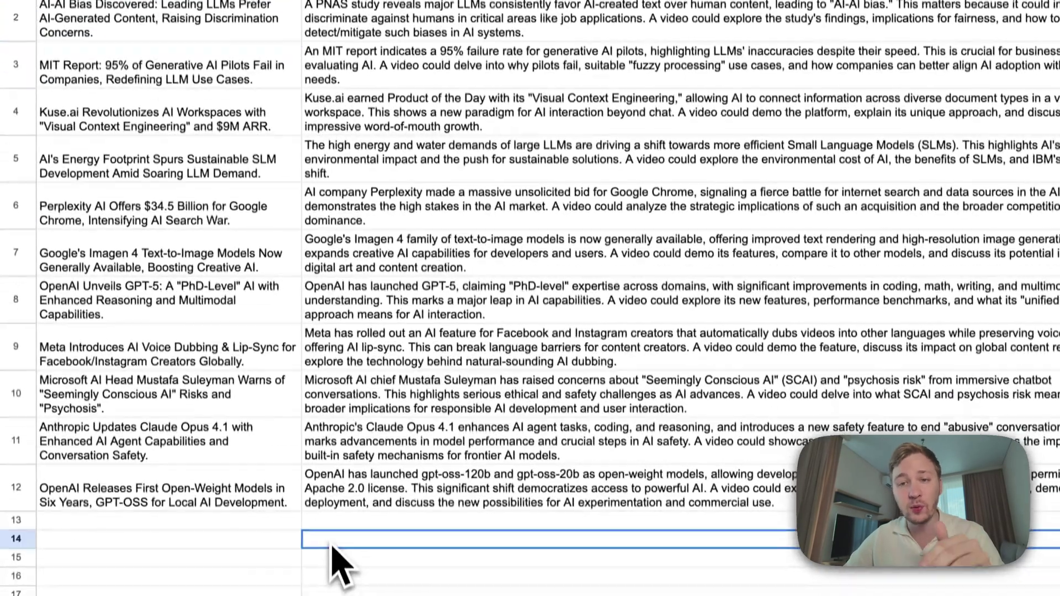
click(336, 567)
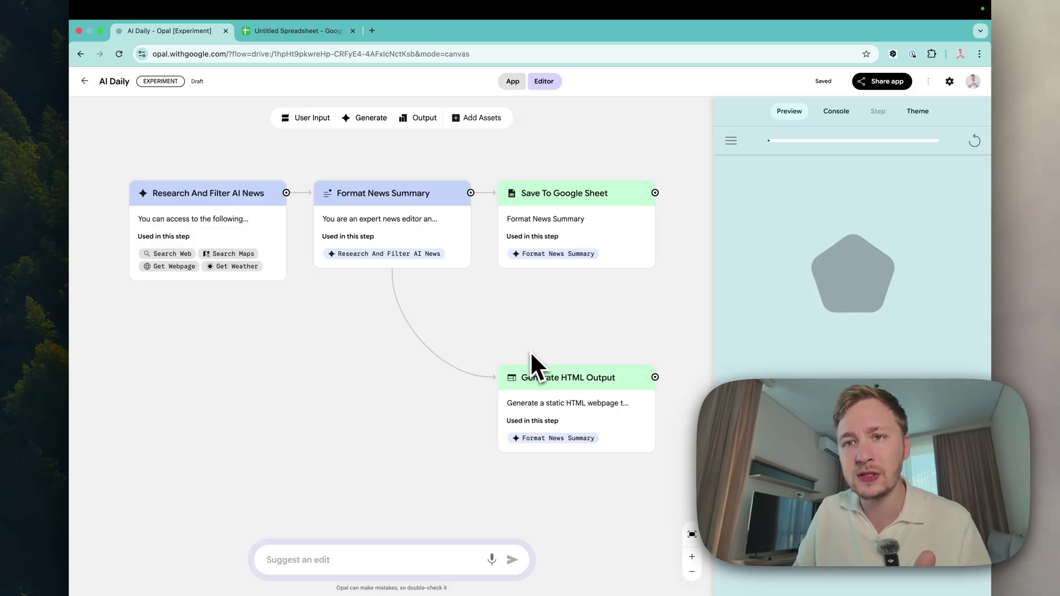
click(506, 82)
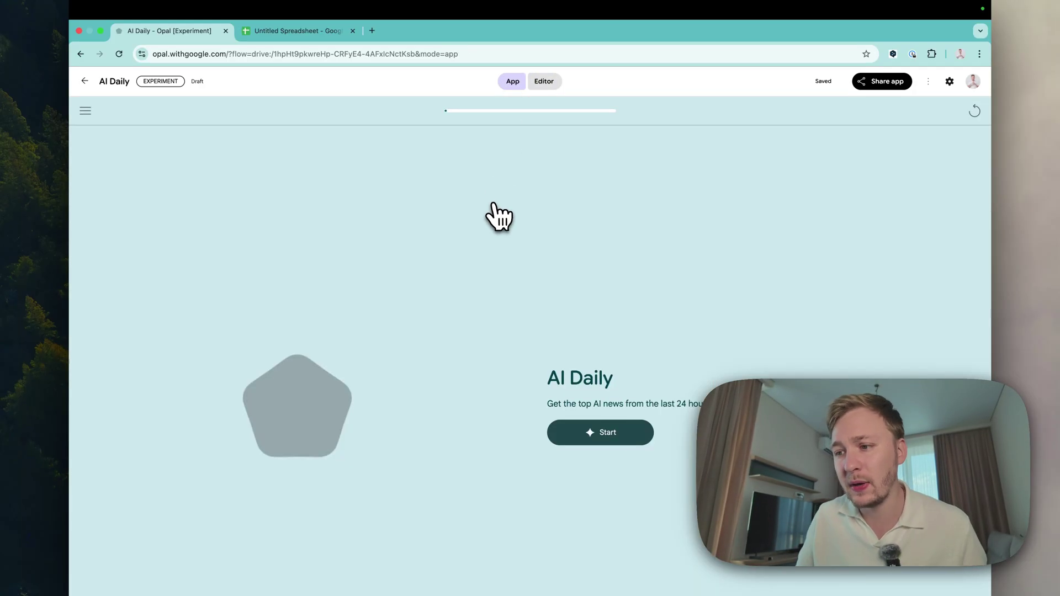
click(603, 436)
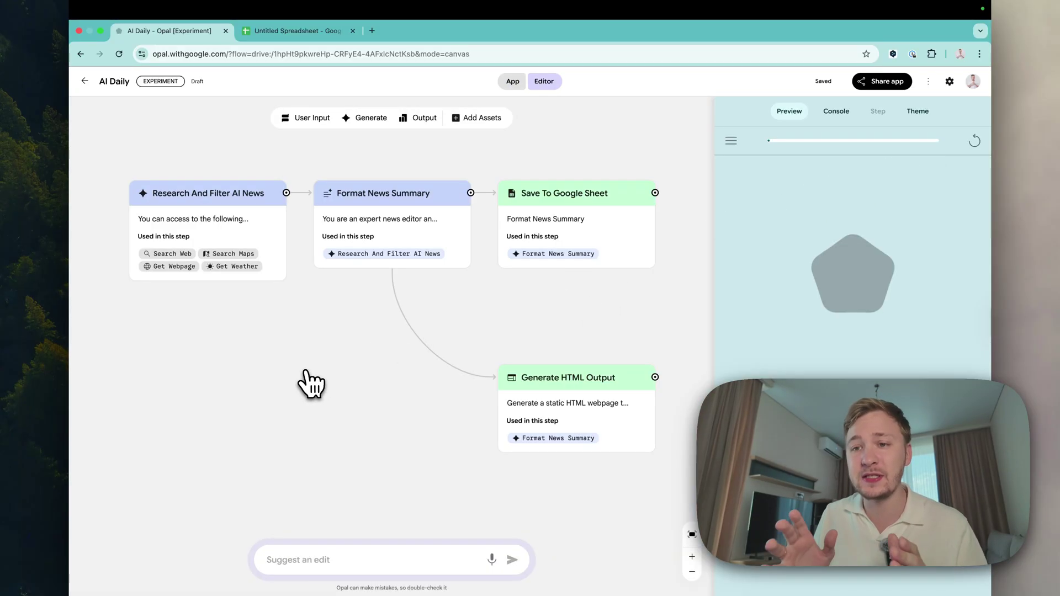
click(242, 231)
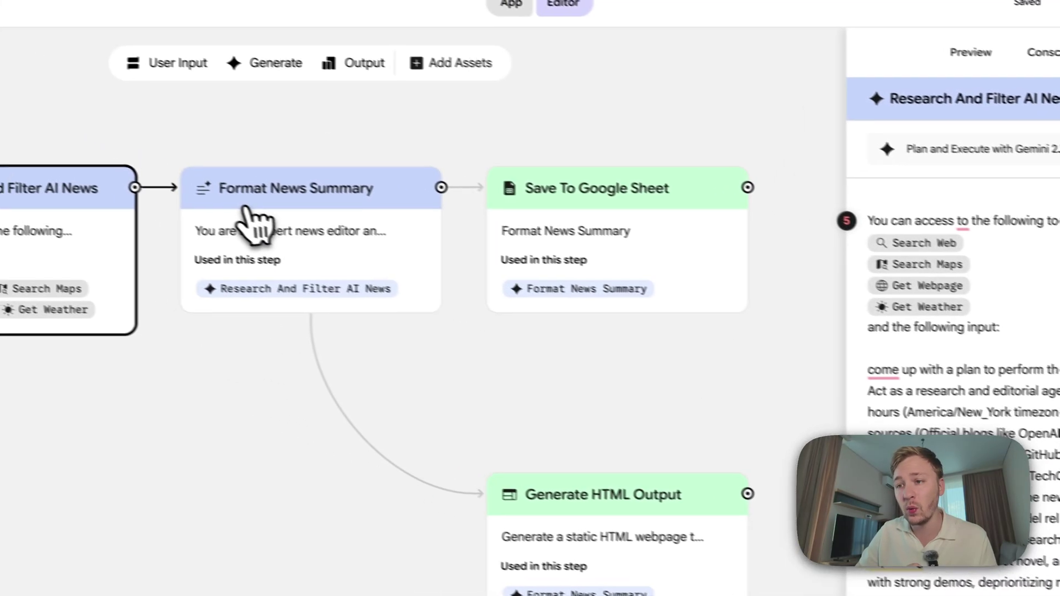
click(250, 216)
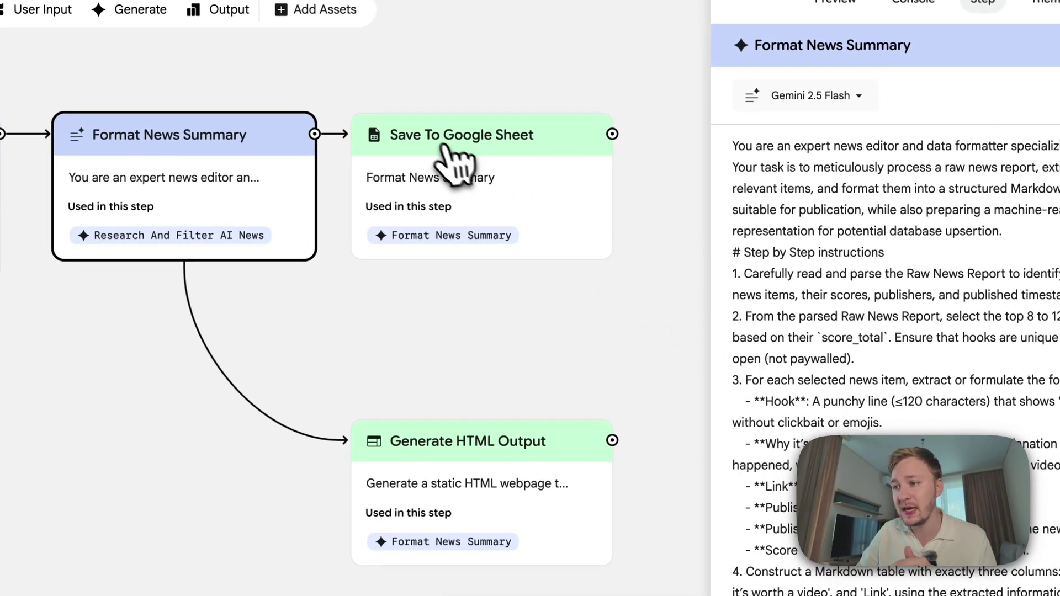
click(450, 160)
click(414, 469)
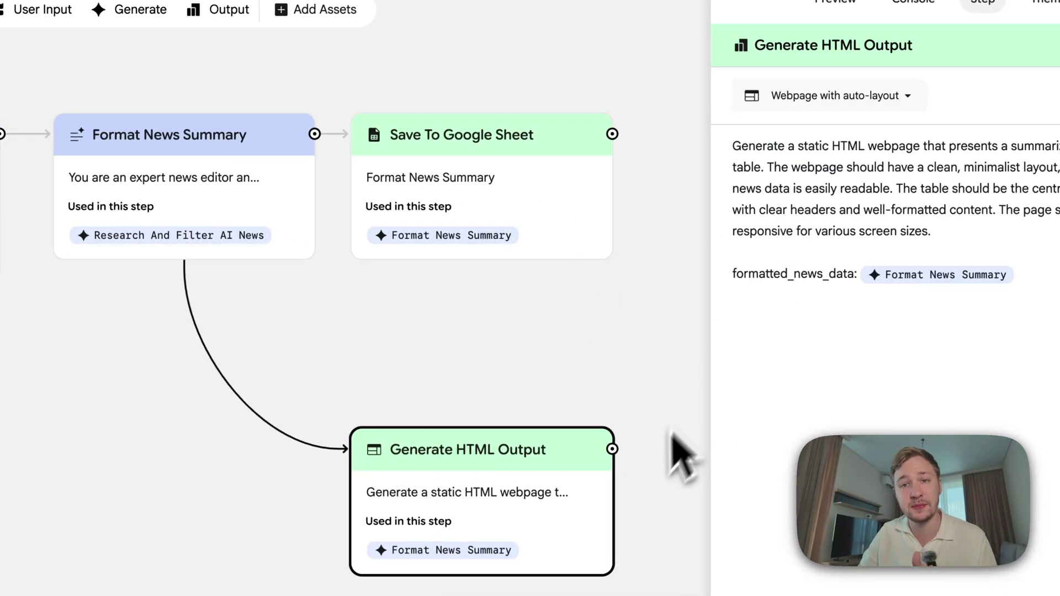
click(29, 507)
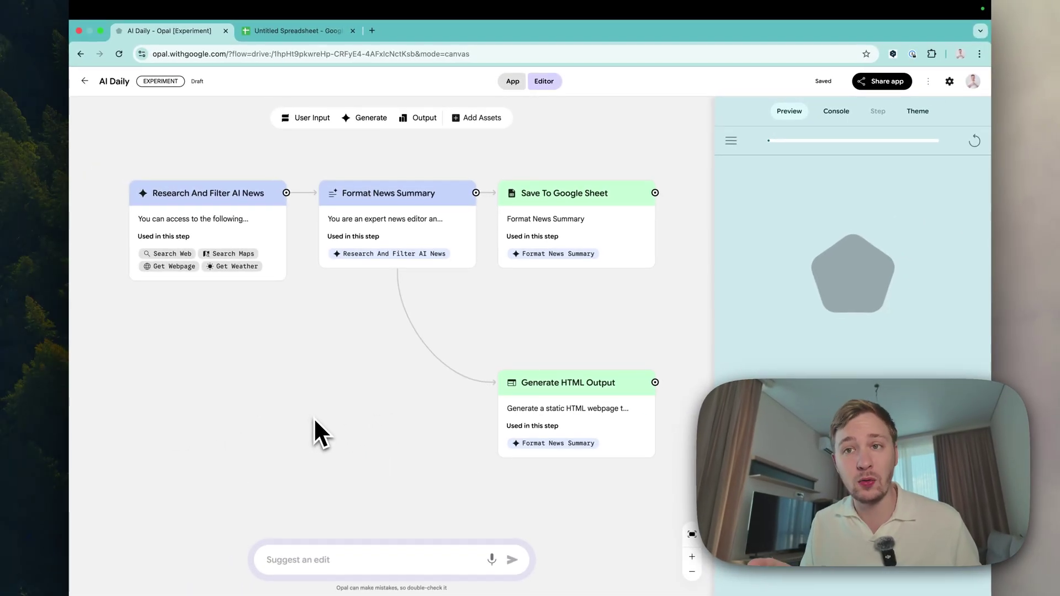